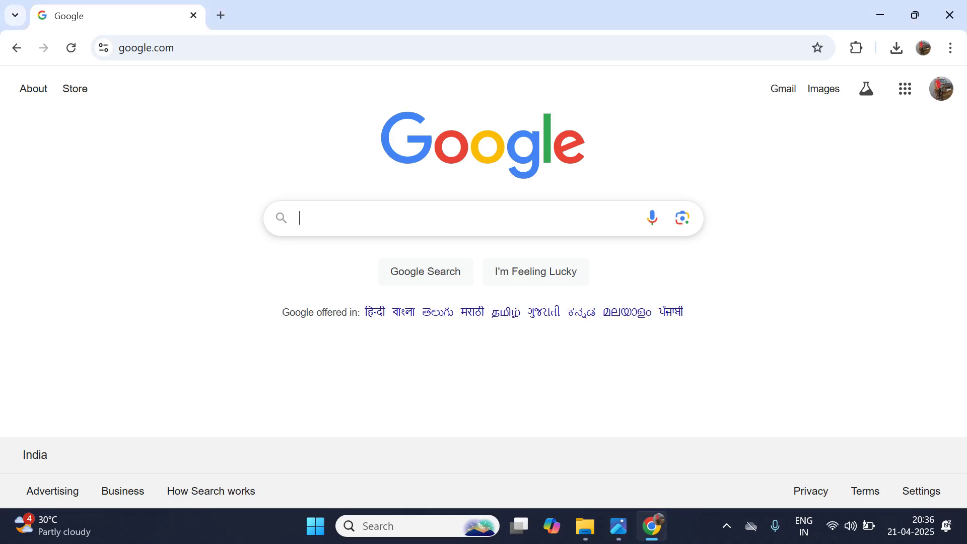
Step: Search Google for docker desktop for windows and open the Docker Docs page about installing it on Windows
text(docj)
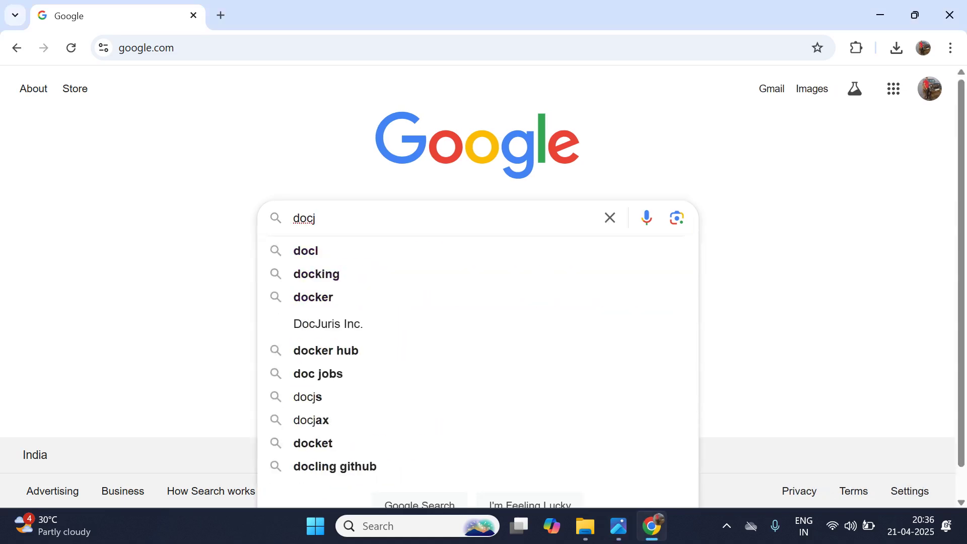
key(BackSpace)
key(Down)
key(Return)
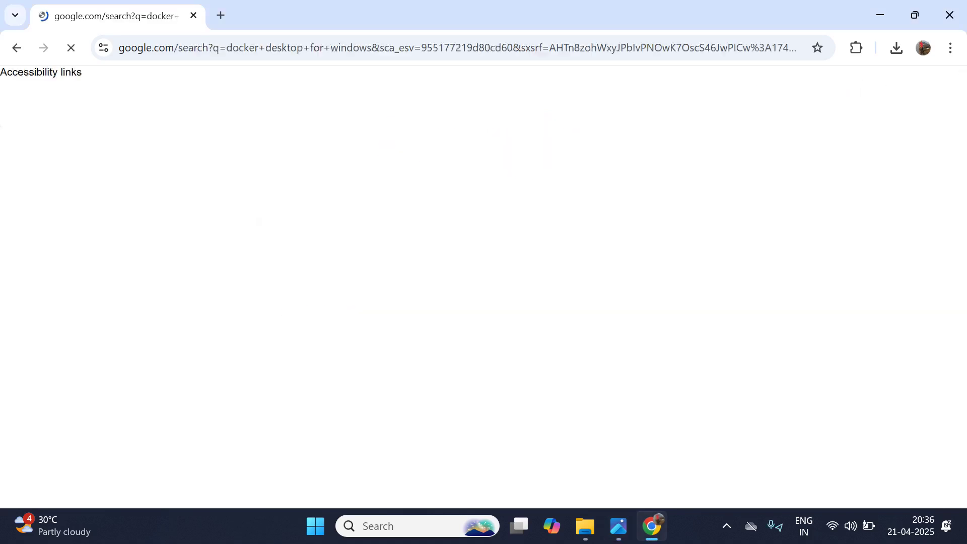
click(232, 249)
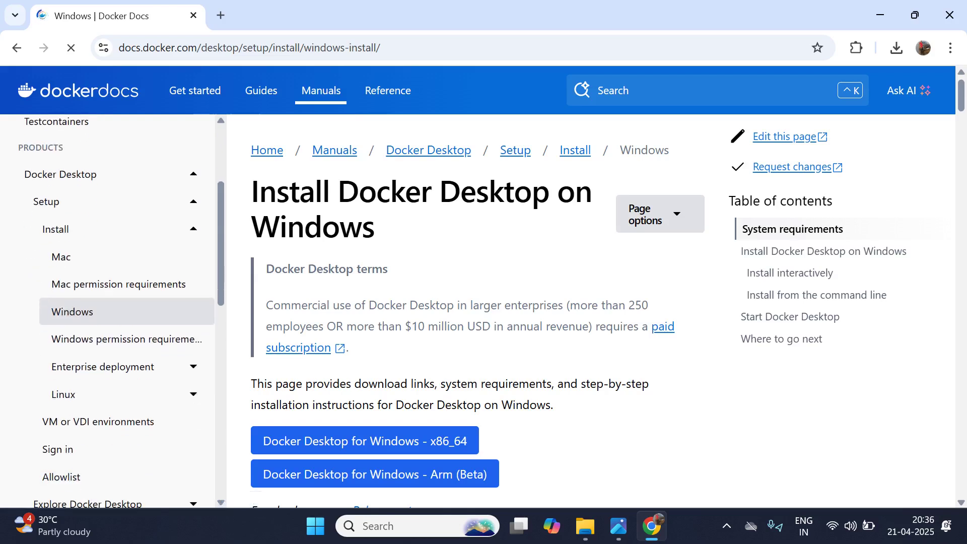
Step: Download the Docker Desktop for Windows - x86_64 installer from the Docker Docs page
scroll(364, 365, down, 1)
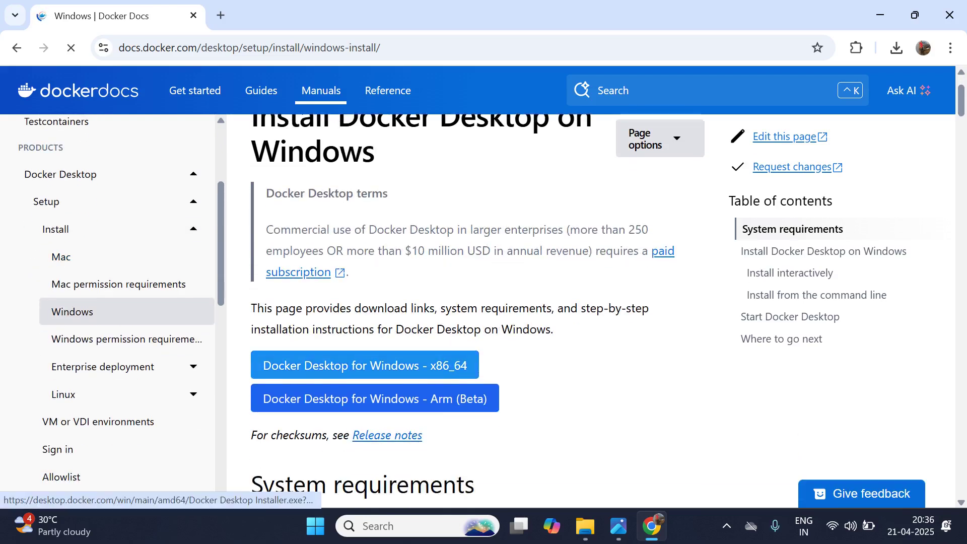
click(364, 366)
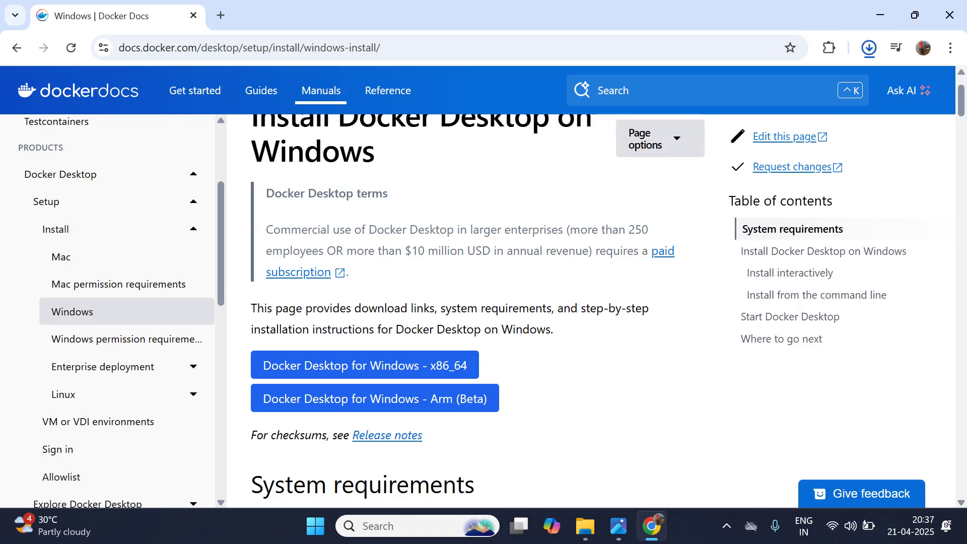
scroll(474, 303, up, 2)
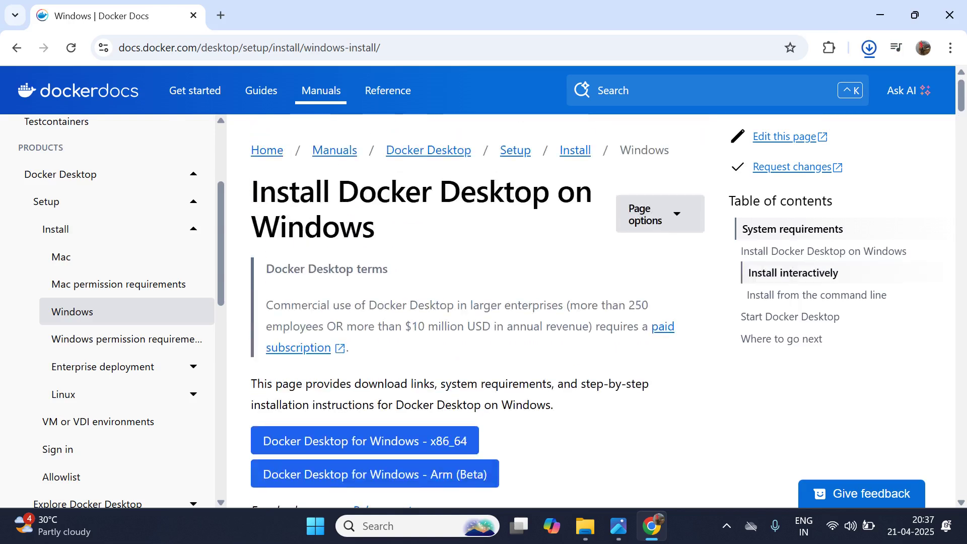
Step: Show the downloaded Docker Desktop Installer in its folder and run it as administrator, allowing it past SmartScreen
click(829, 83)
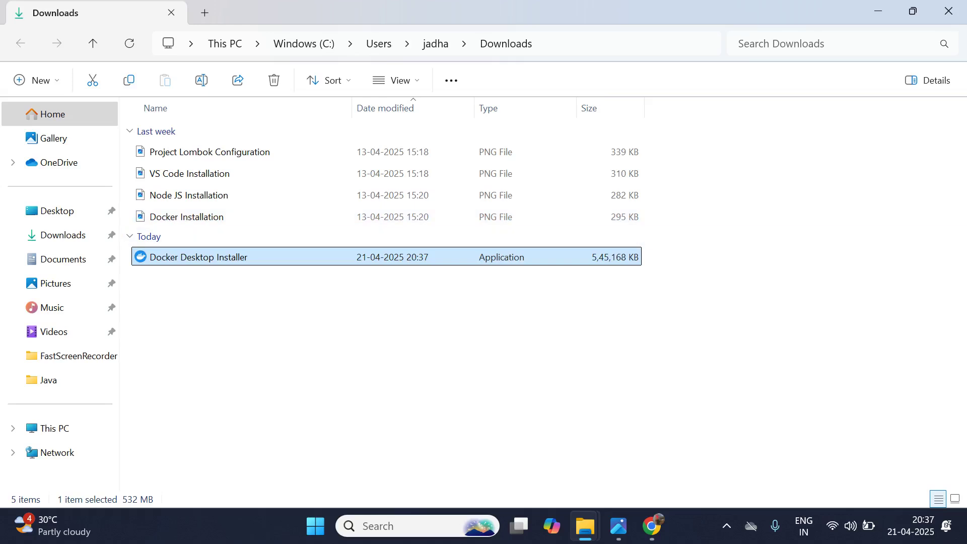
right_click(202, 257)
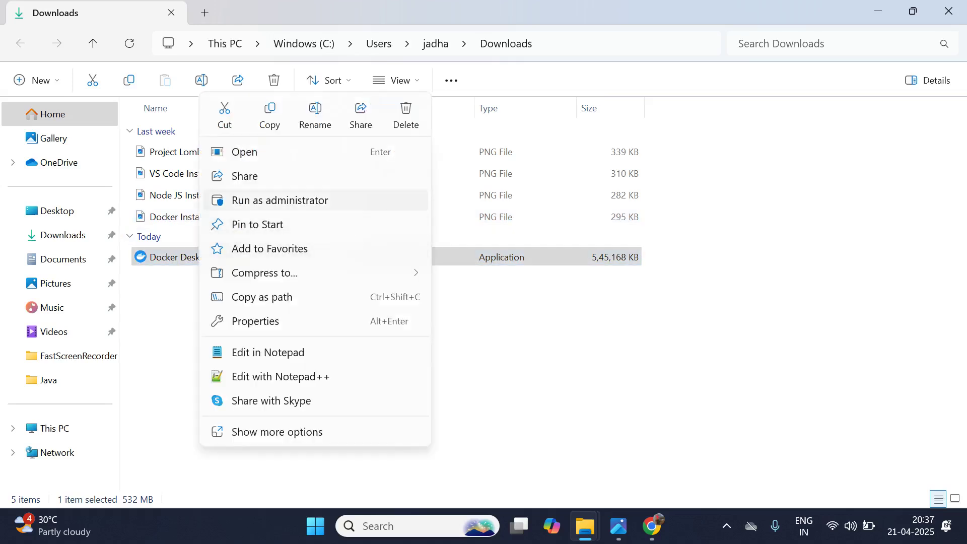
click(279, 200)
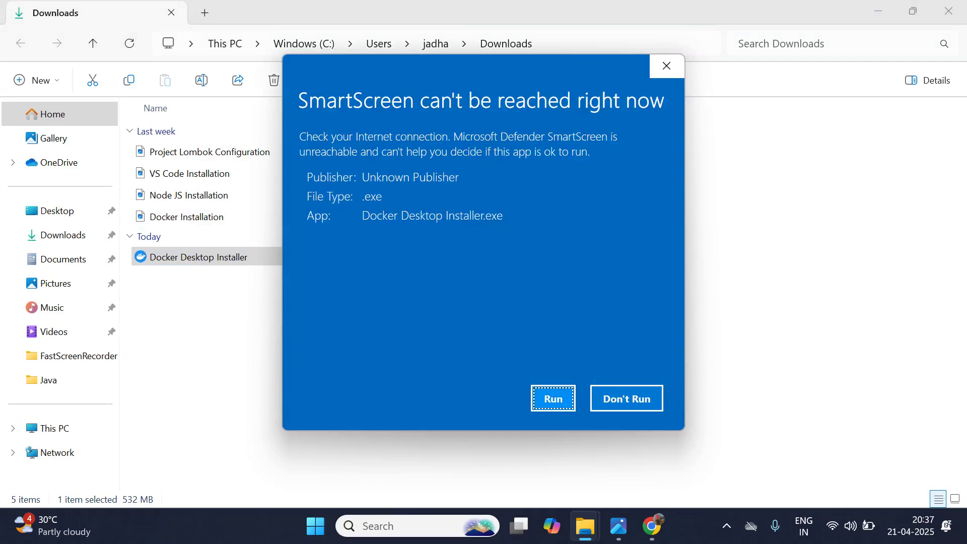
click(554, 398)
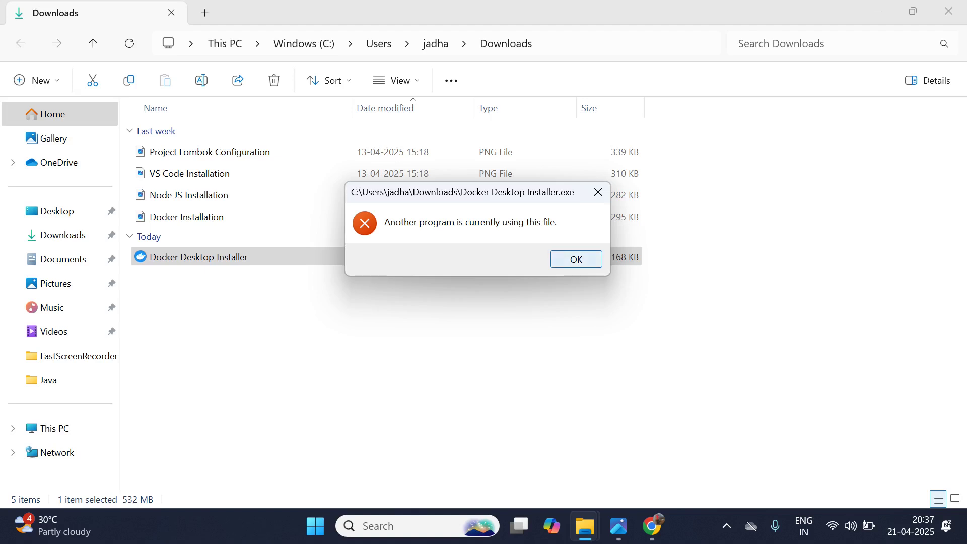
key(Return)
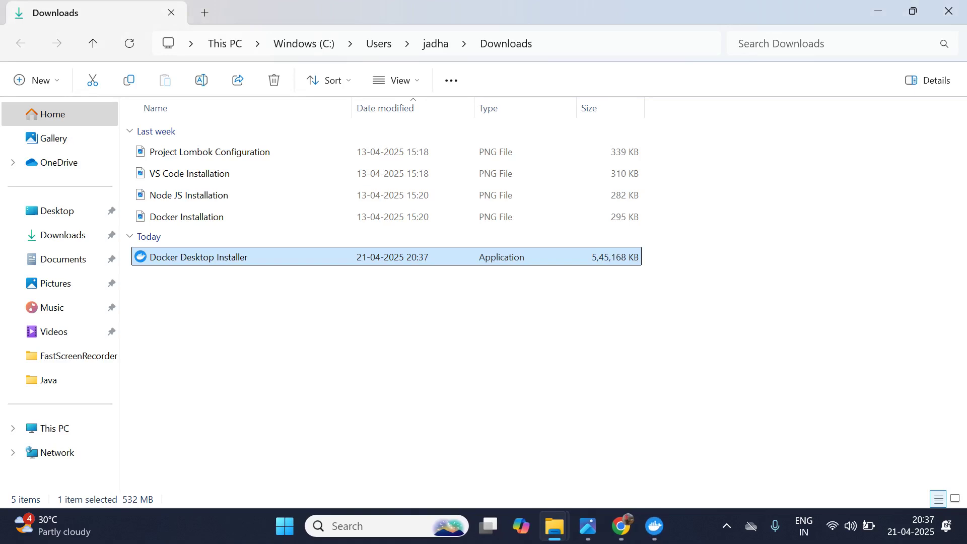
Step: Install Docker Desktop 4.40.0 with the Add shortcut to desktop option kept enabled
click(655, 526)
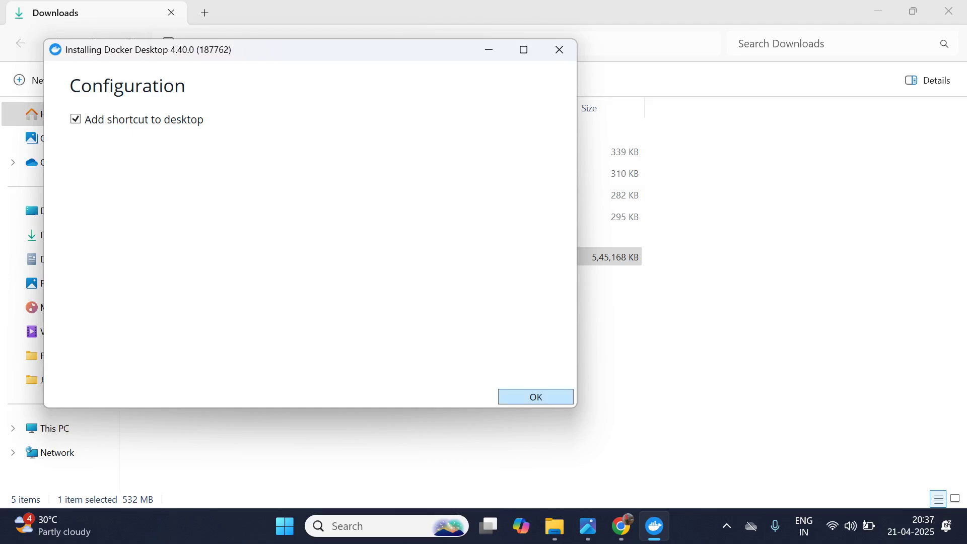
key(Return)
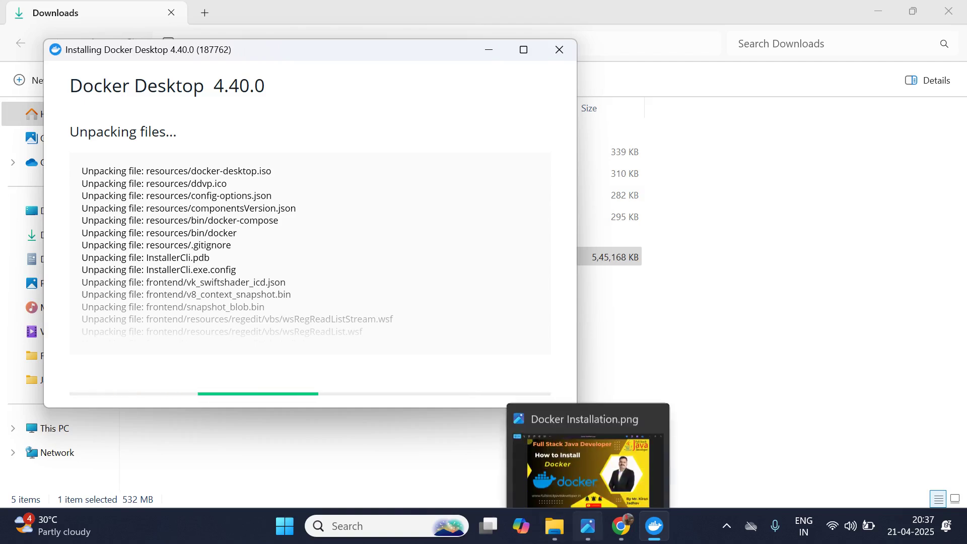
click(587, 526)
click(655, 526)
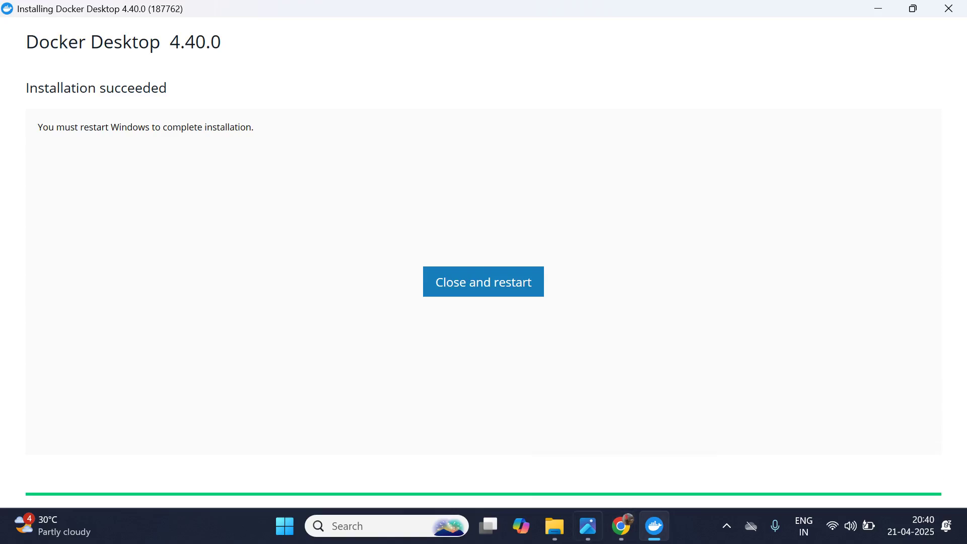
Step: Switch to Chrome, search Google for linux kernel update package in a new tab, and open Microsoft's manual WSL installation guide for older versions
click(620, 526)
key(ctrl+t)
text(goo)
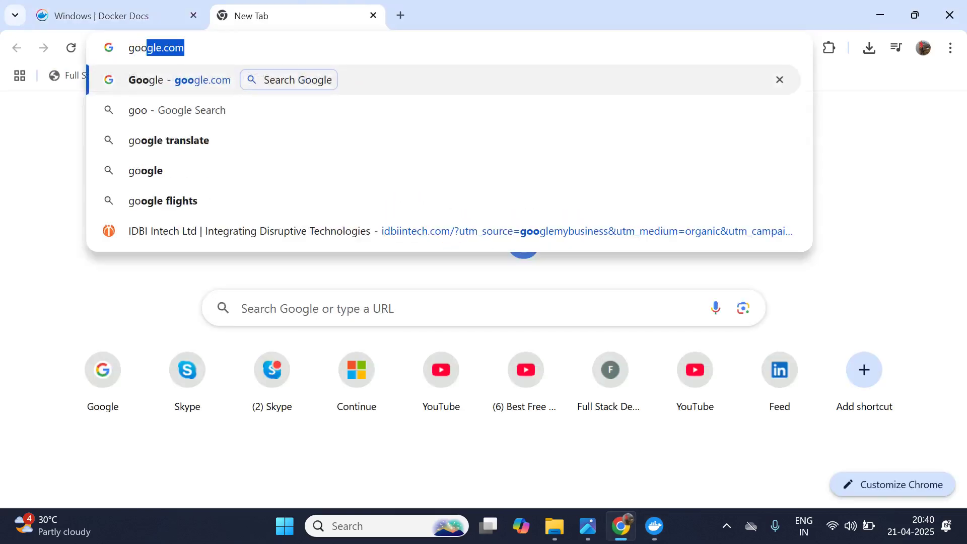
key(Return)
text(linu)
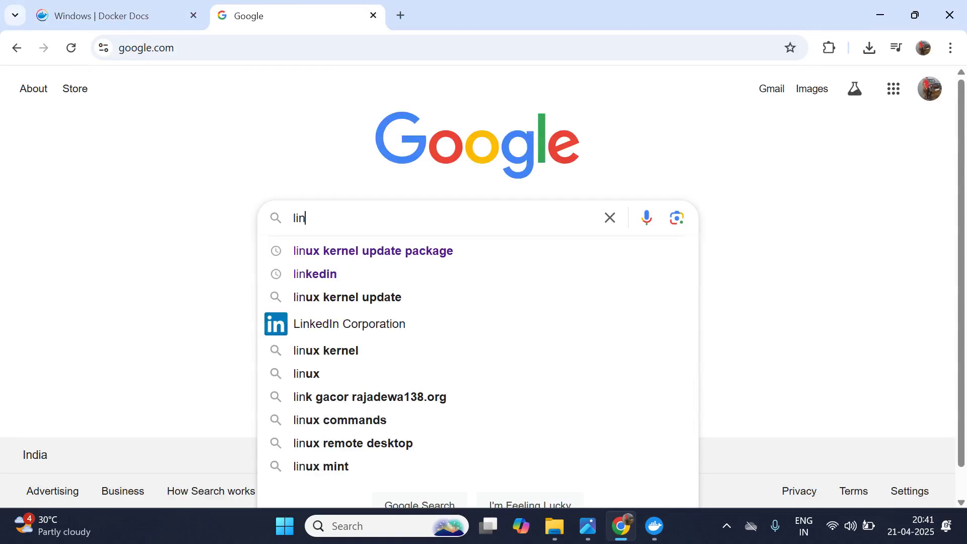
key(Down)
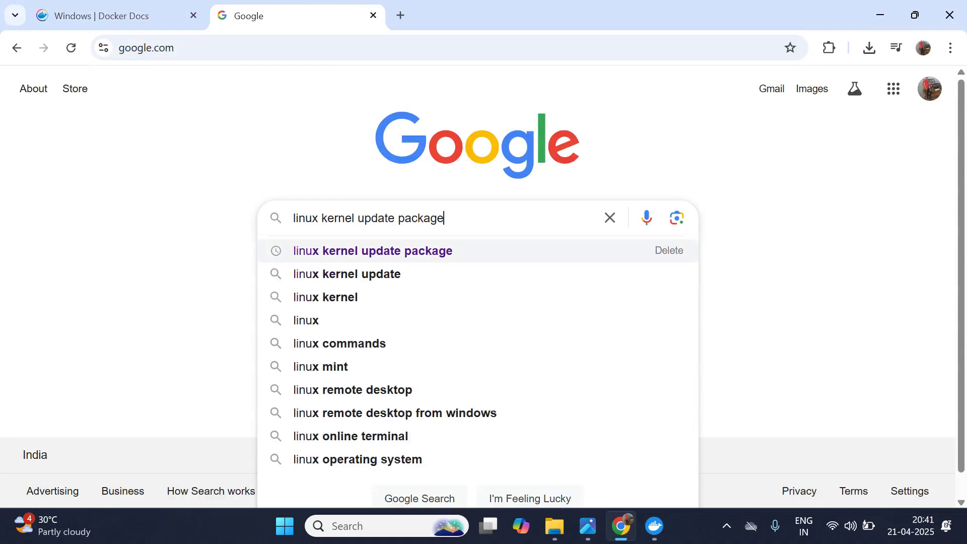
key(Return)
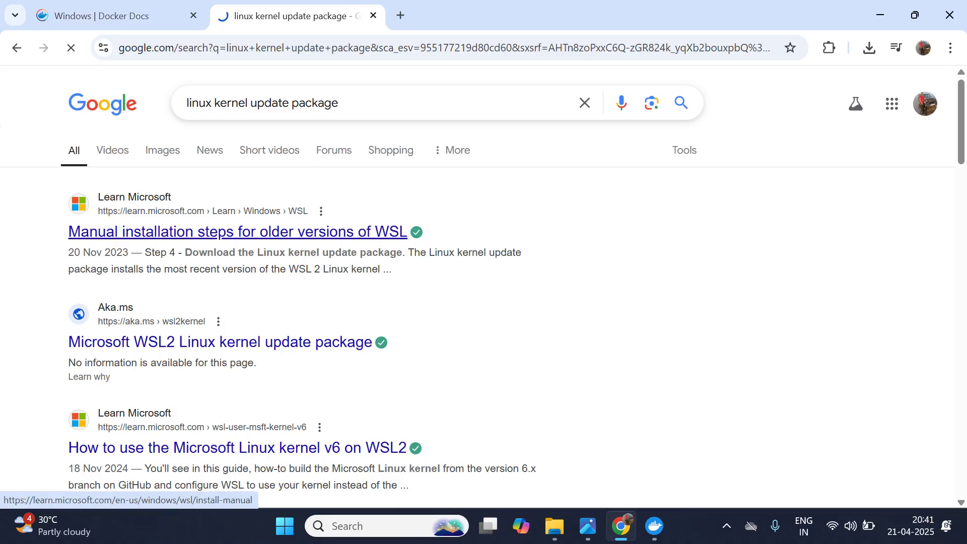
click(237, 232)
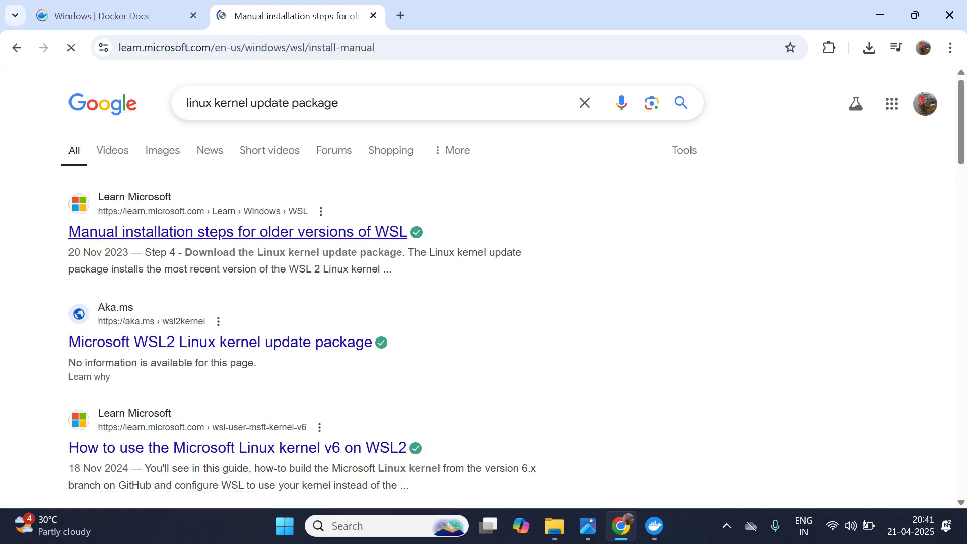
Step: Read the WSL guide up to its version requirements and check the Windows version and build number with winver
scroll(484, 287, down, 3)
scroll(484, 287, down, 3)
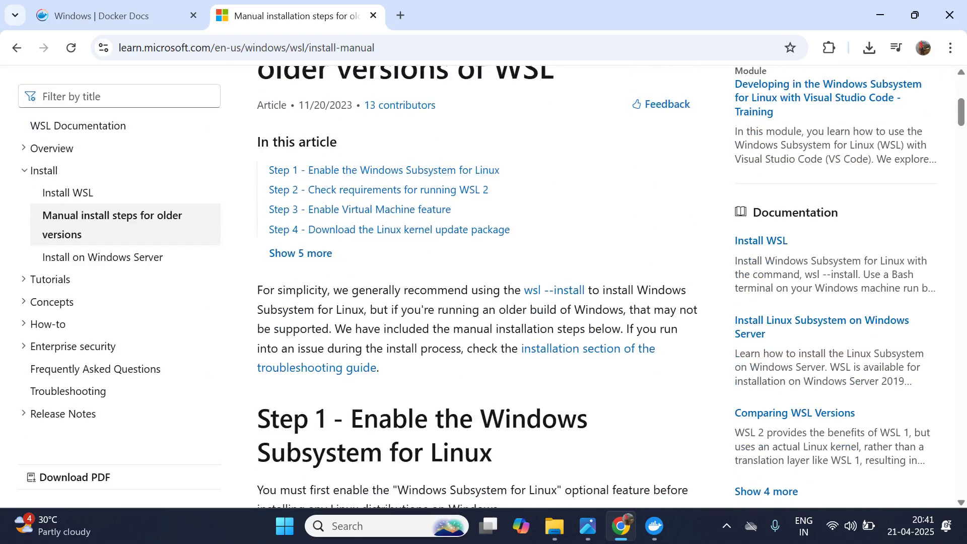
scroll(300, 257, down, 1)
scroll(484, 288, down, 7)
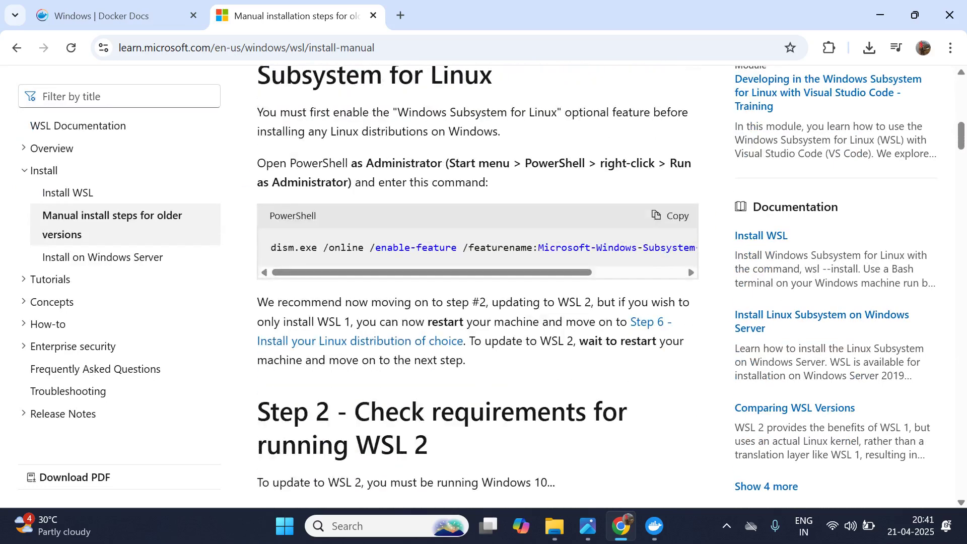
scroll(478, 287, down, 9)
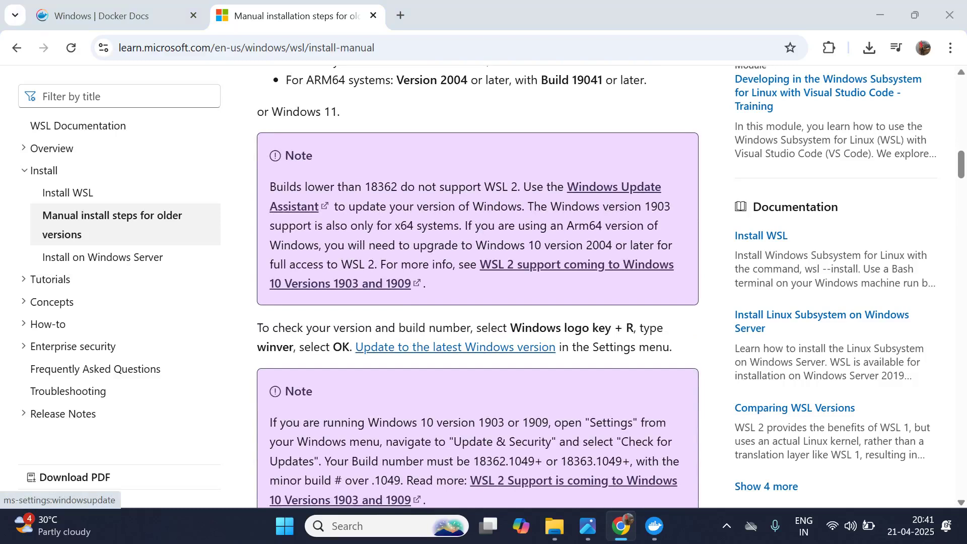
key(super+r)
text(winver)
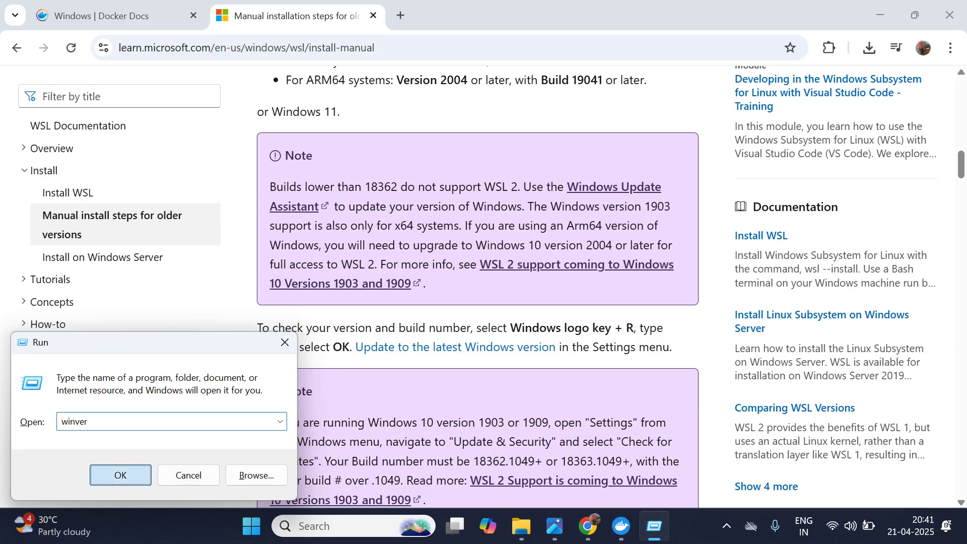
click(121, 475)
key(Return)
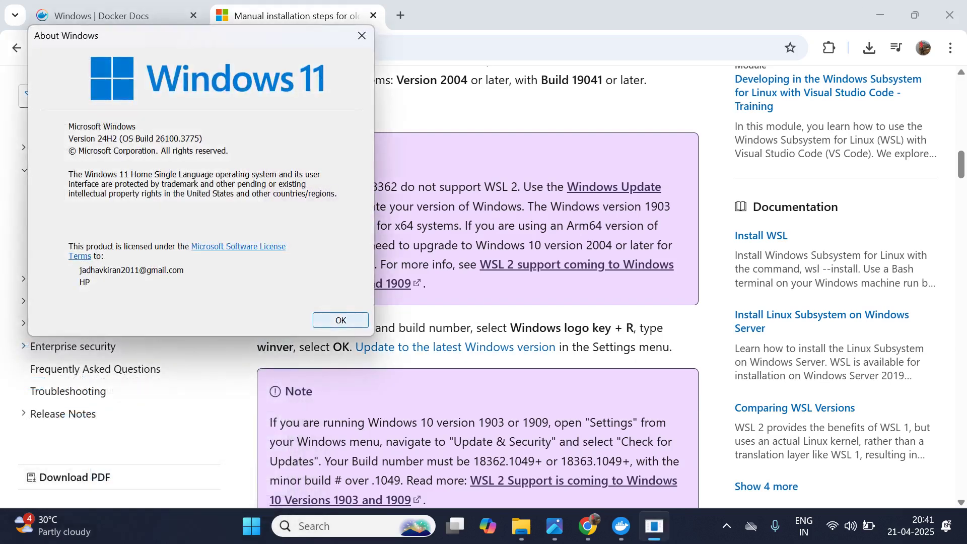
Step: Download the WSL2 Linux kernel update package for x64 machines from Step 4 of the guide
scroll(478, 287, down, 3)
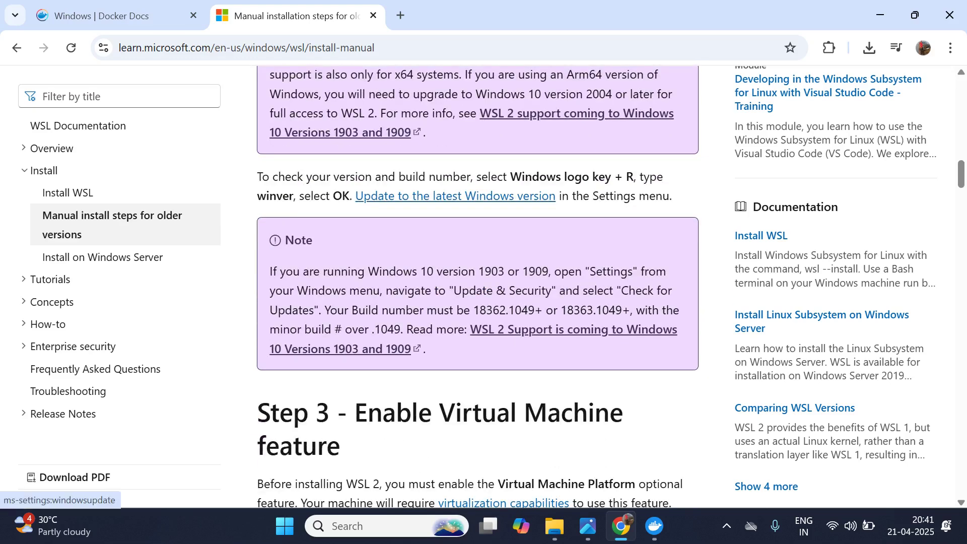
scroll(477, 286, down, 3)
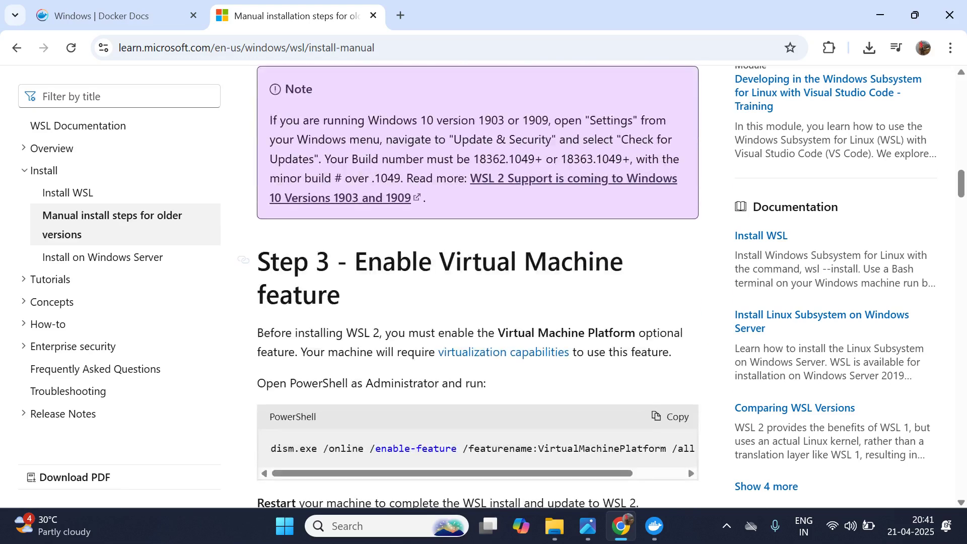
scroll(478, 286, down, 5)
scroll(477, 286, up, 4)
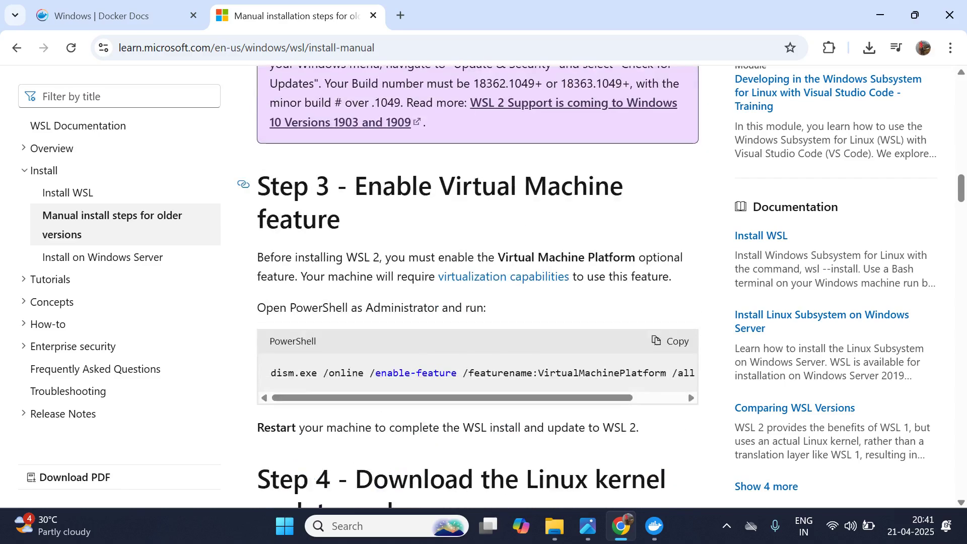
scroll(478, 286, down, 5)
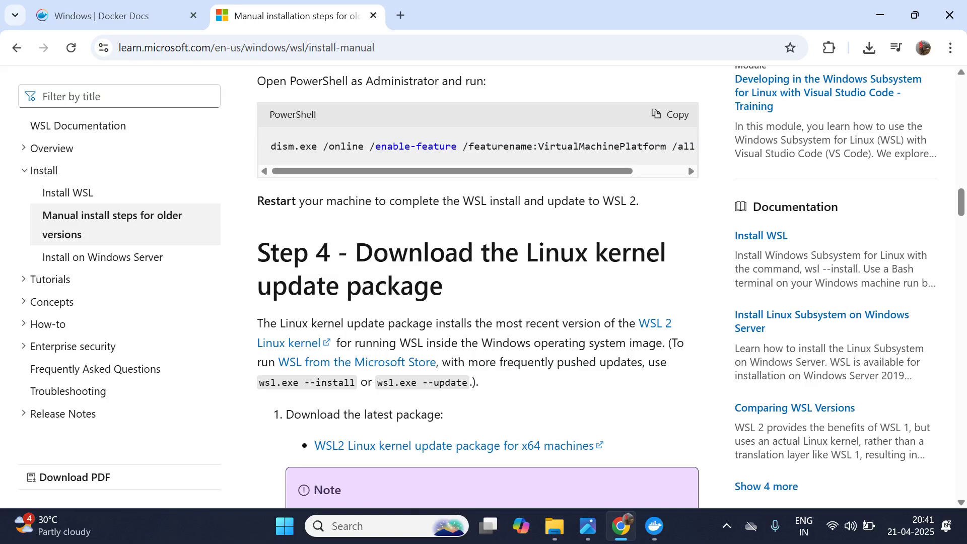
click(453, 445)
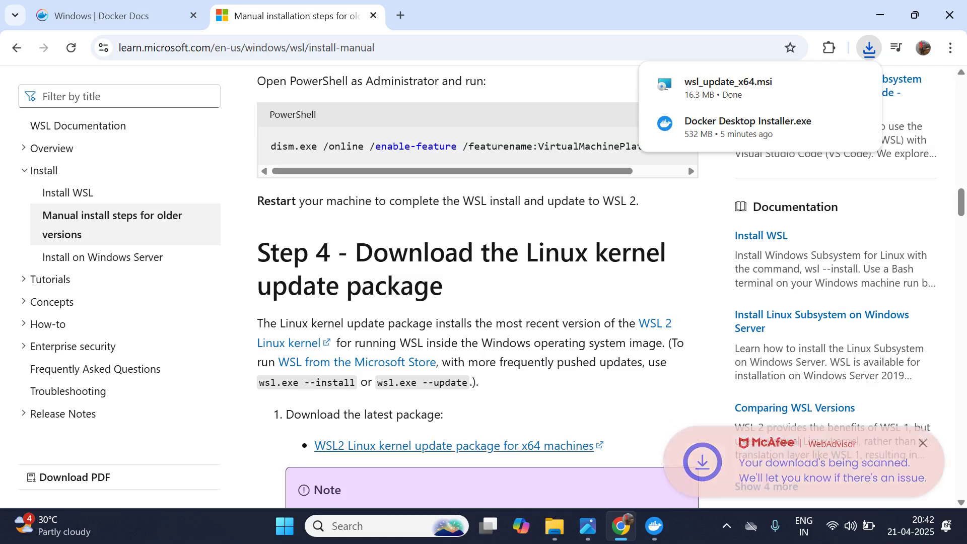
Step: Try to install the WSL kernel update from wsl_update_x64 in the Downloads folder, then exit the setup wizard
click(829, 84)
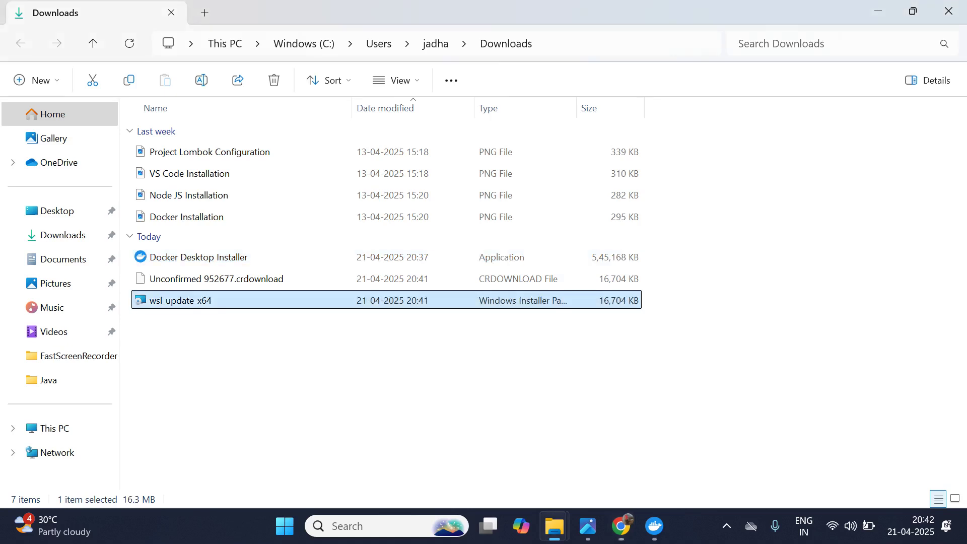
key(Return)
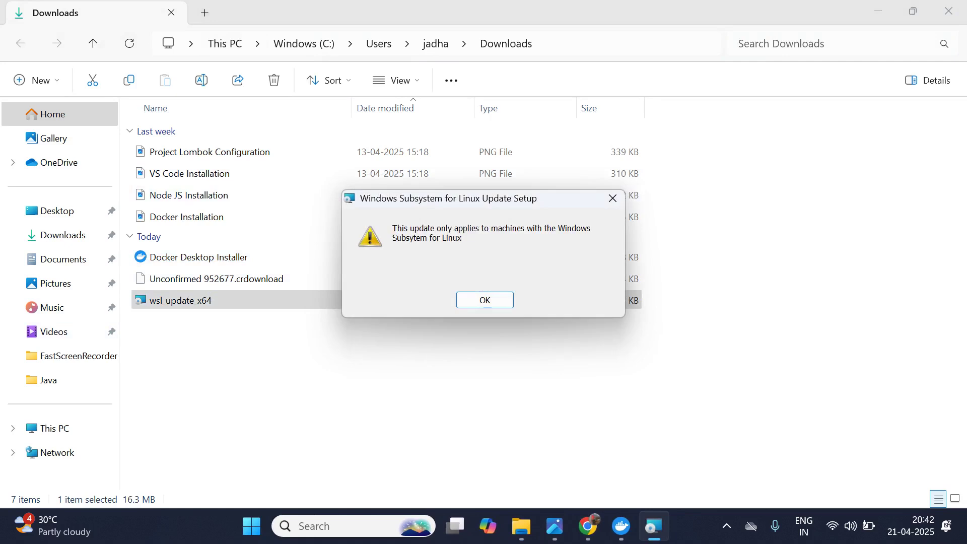
key(Return)
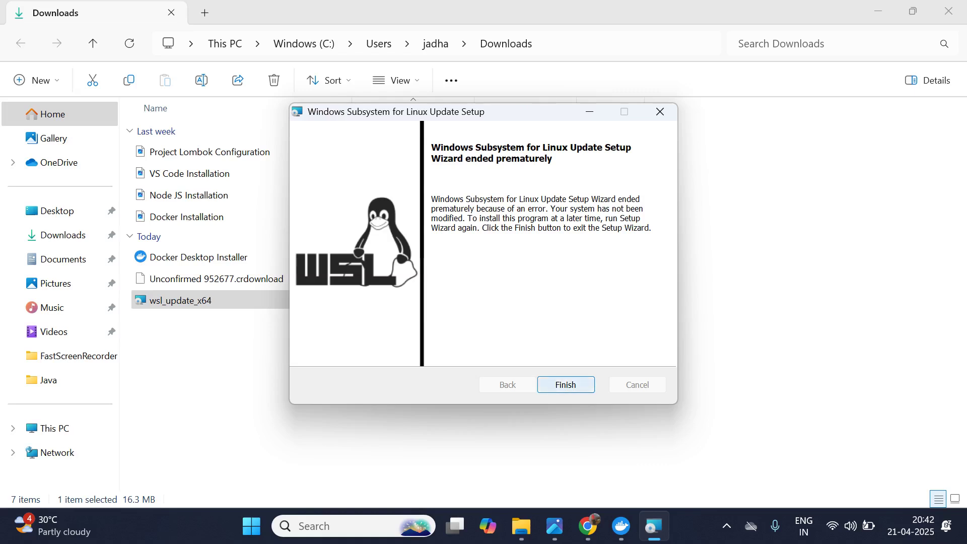
key(Return)
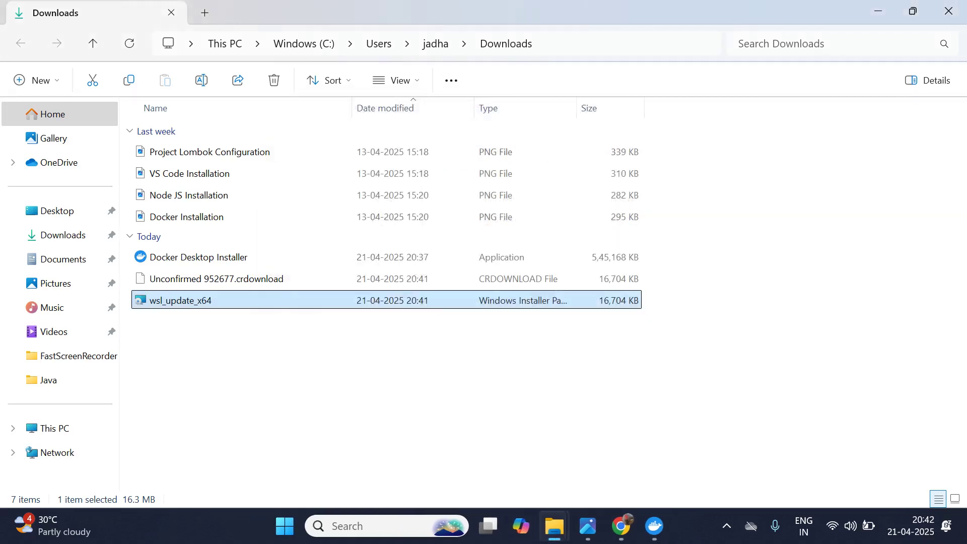
Step: Switch to the Docker Desktop installer window to view its completion page, then bring up Docker Installation.png in Photos
mouse_move(654, 526)
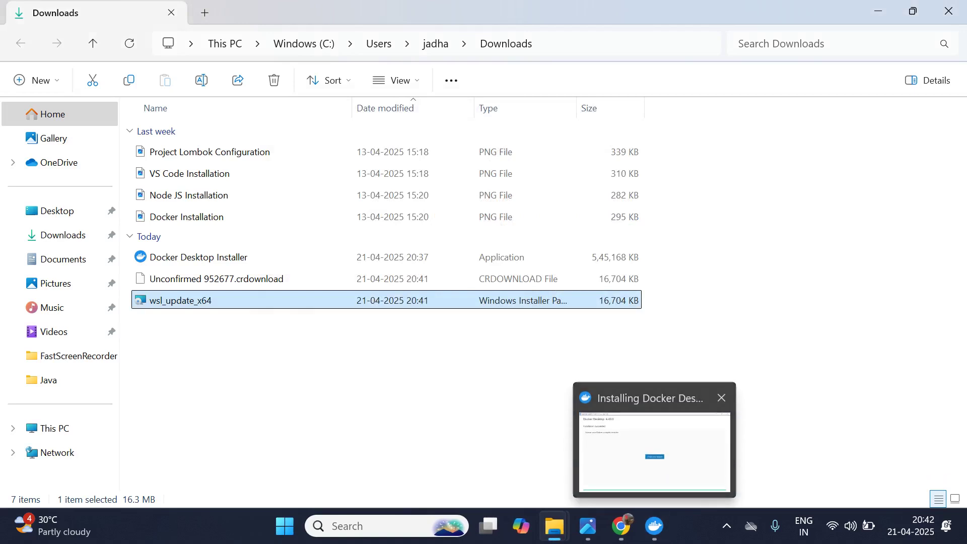
click(655, 448)
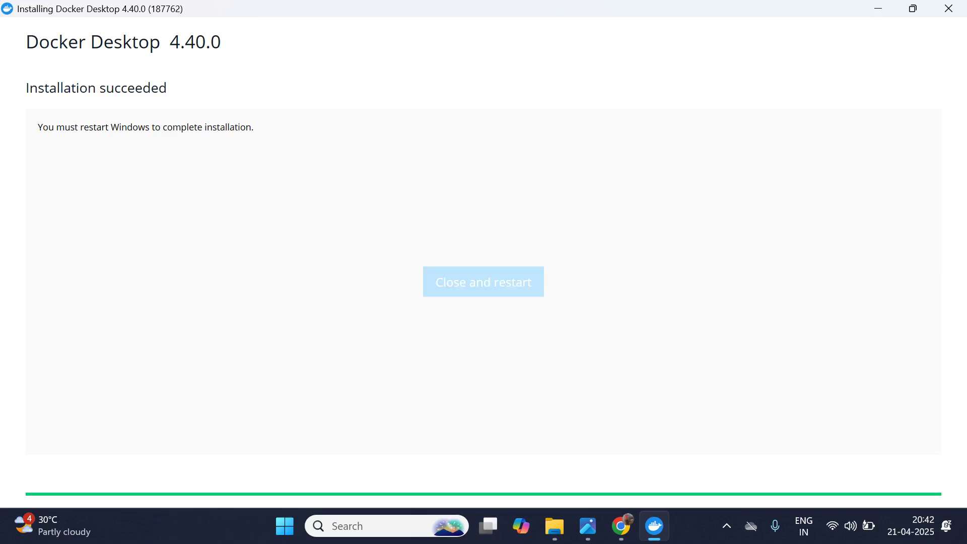
mouse_move(588, 526)
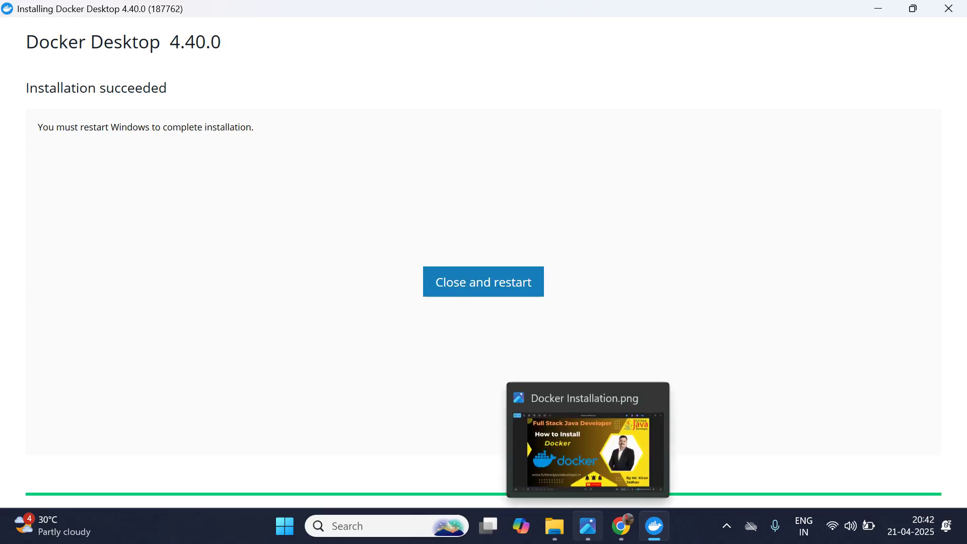
click(588, 526)
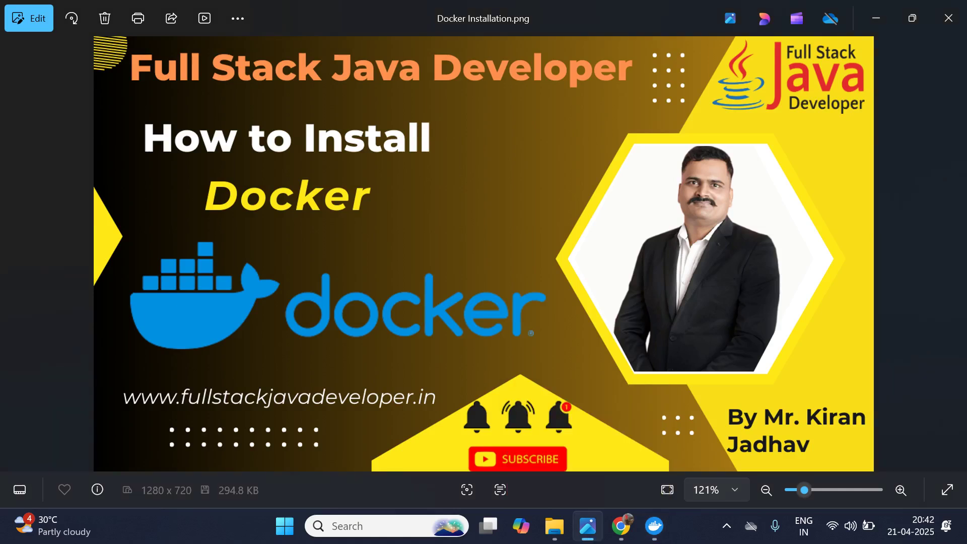